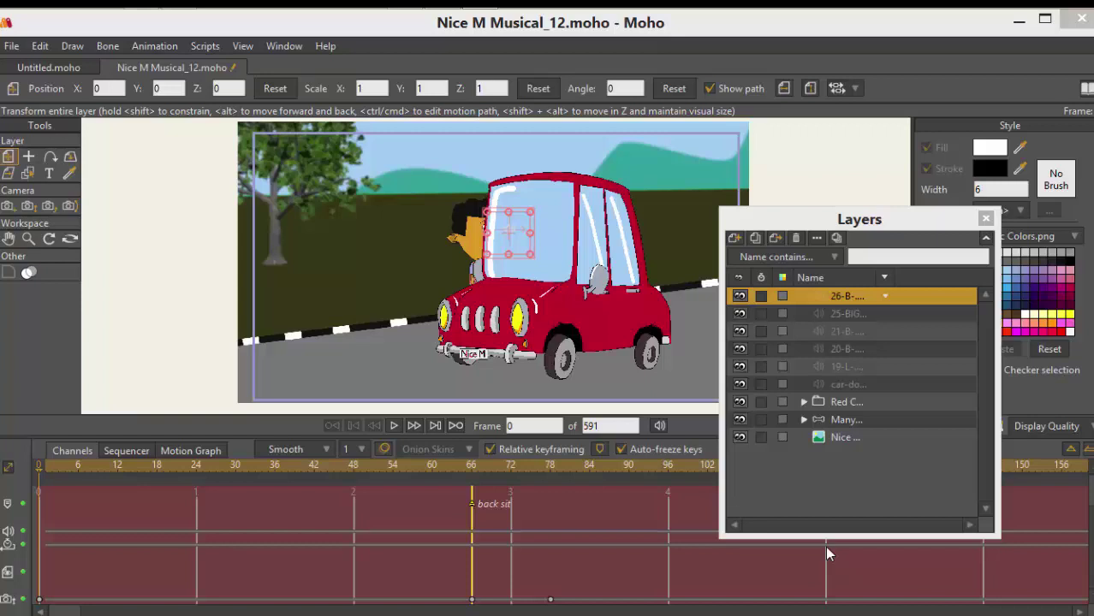
# Play the car animation and stop it at frame 555 of 591.
pyautogui.click(827, 554)
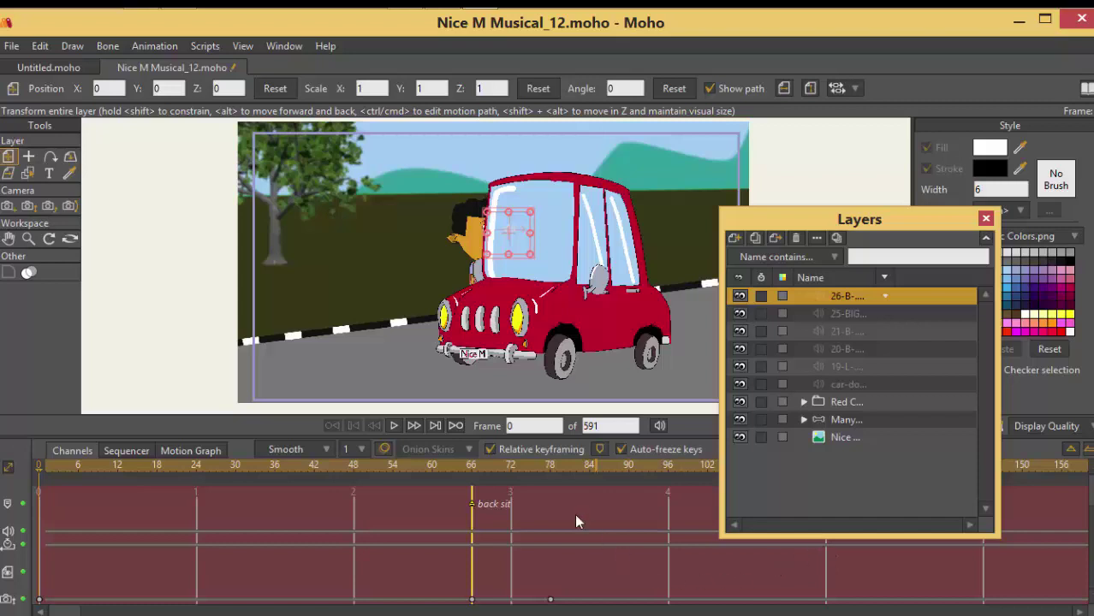
pyautogui.click(390, 428)
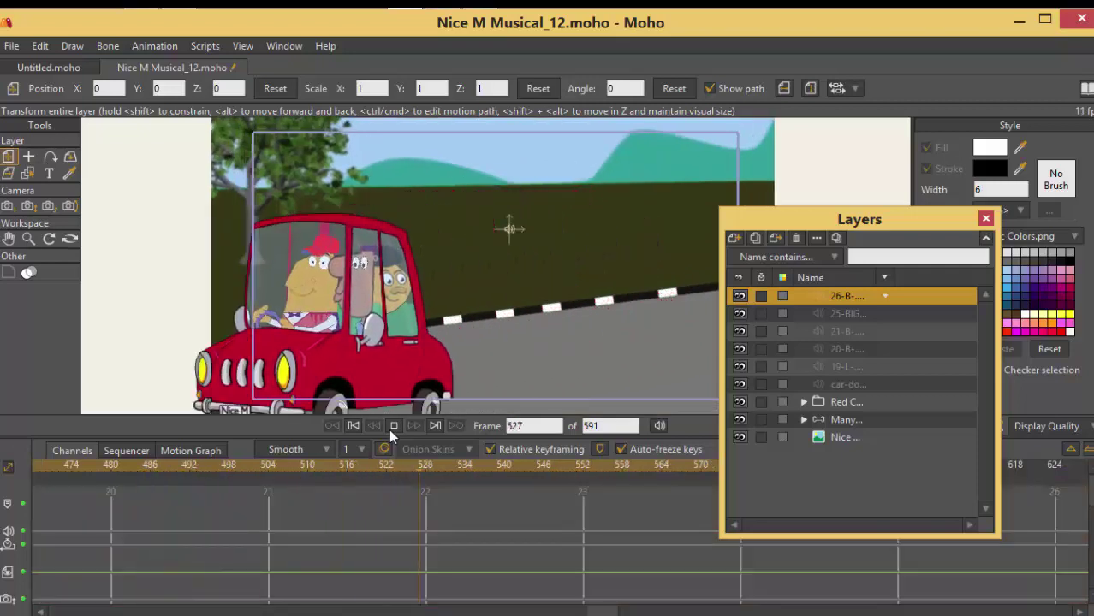
pyautogui.click(391, 428)
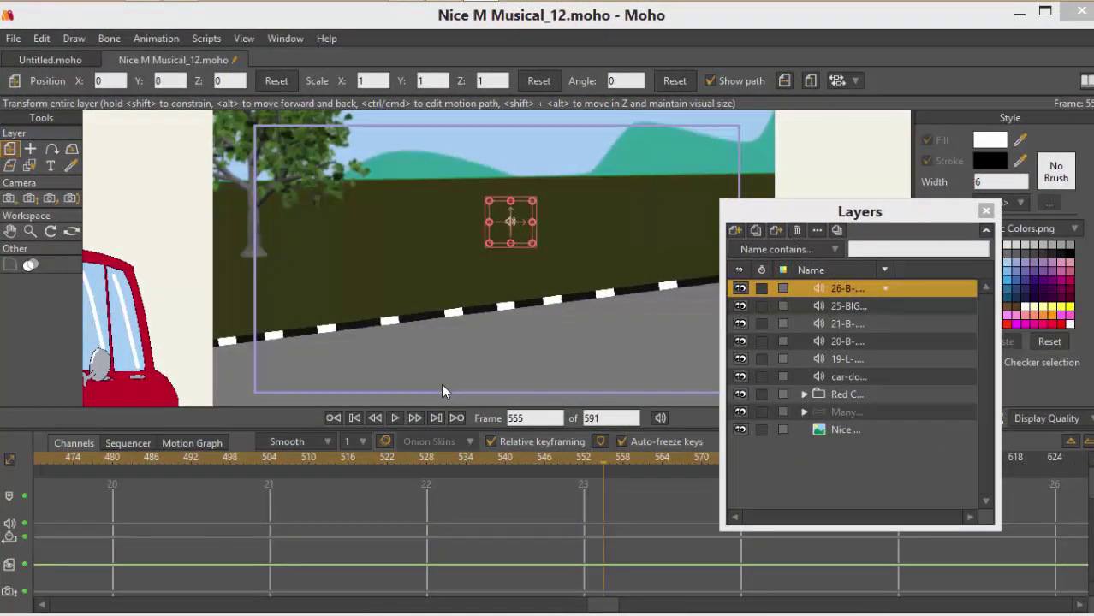
# Scrub the playhead back to frame 528 with the red car in view.
pyautogui.moveTo(605, 463); pyautogui.dragTo(429, 509)
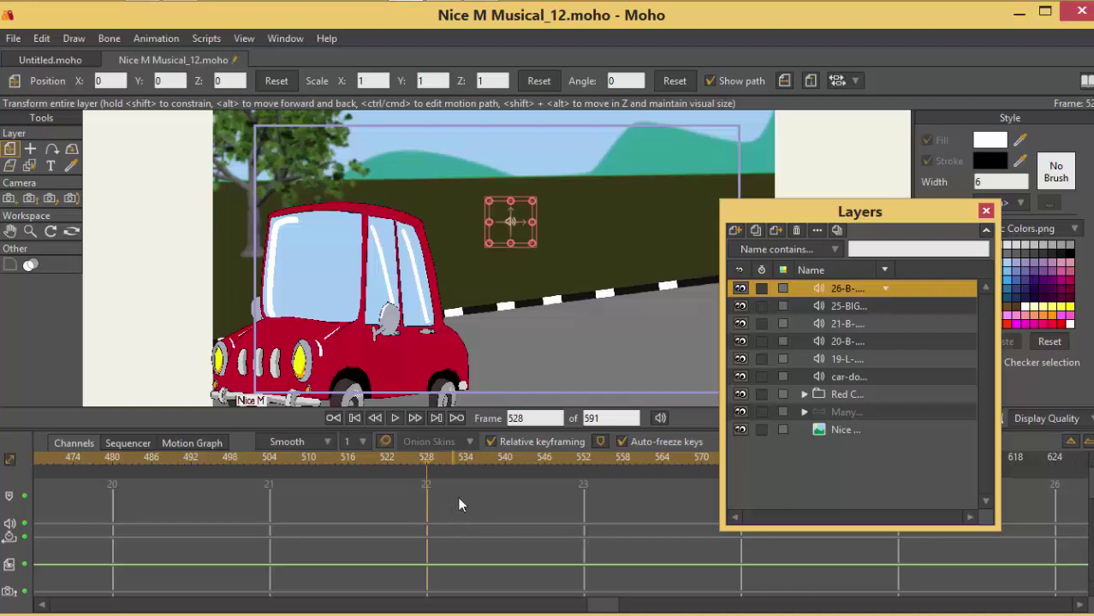
# Add a document-wide marker named 'car' at frame 528.
pyautogui.click(600, 443)
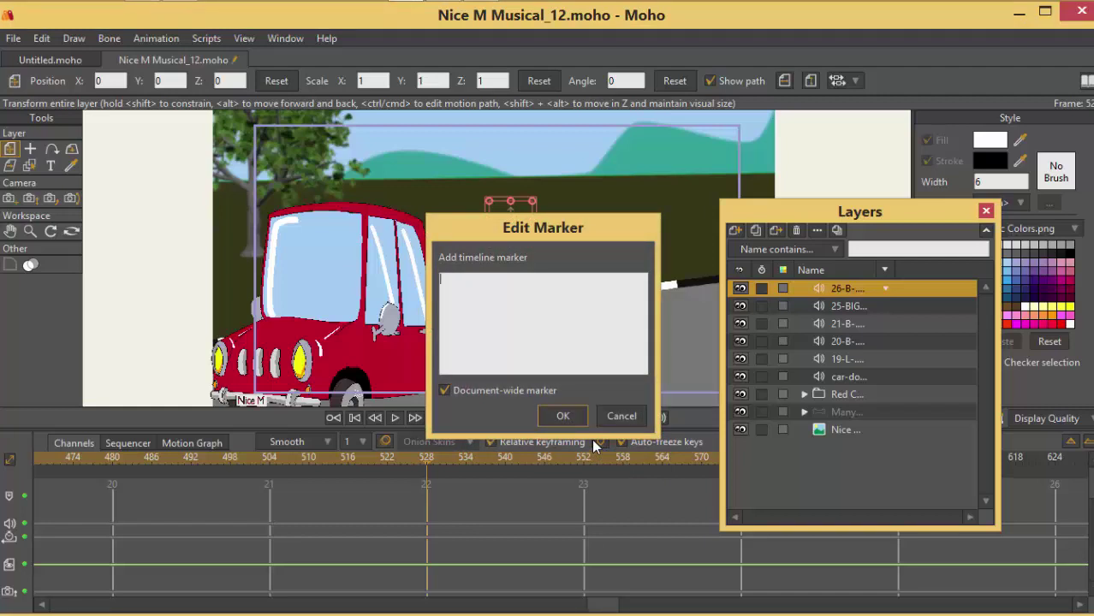
pyautogui.write('car')
pyautogui.click(566, 415)
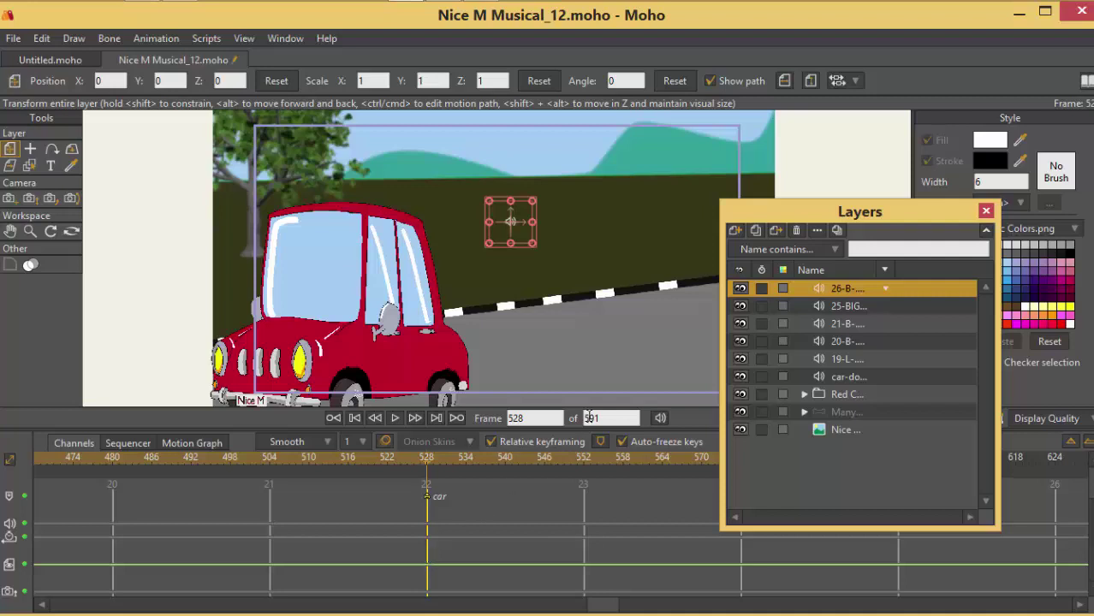
# Move the Layers panel aside and add a new Audio layer.
pyautogui.moveTo(751, 214); pyautogui.dragTo(649, 165)
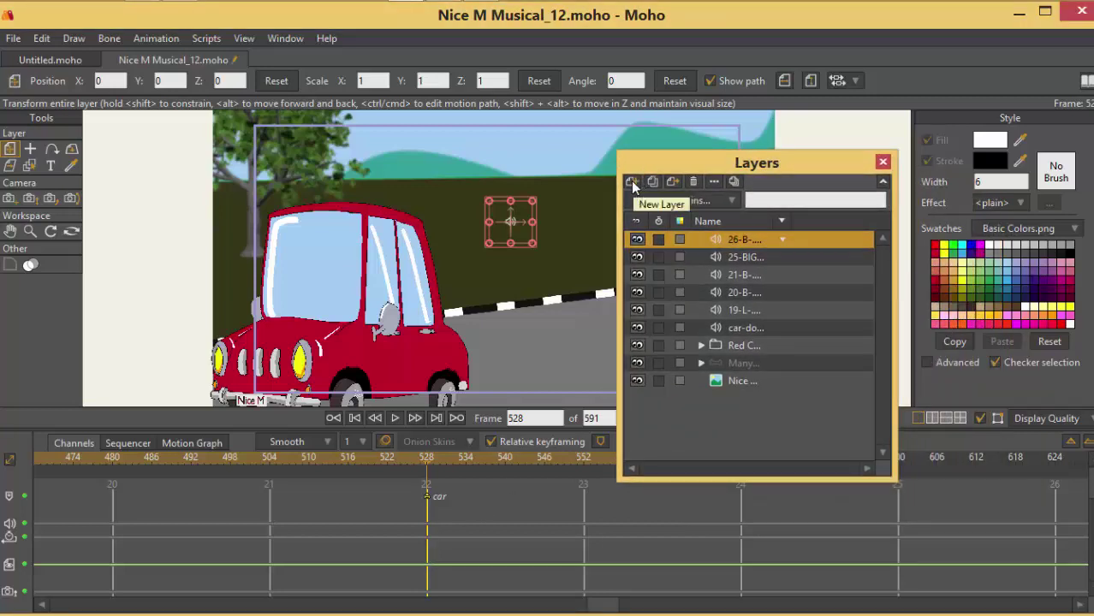
pyautogui.click(631, 181)
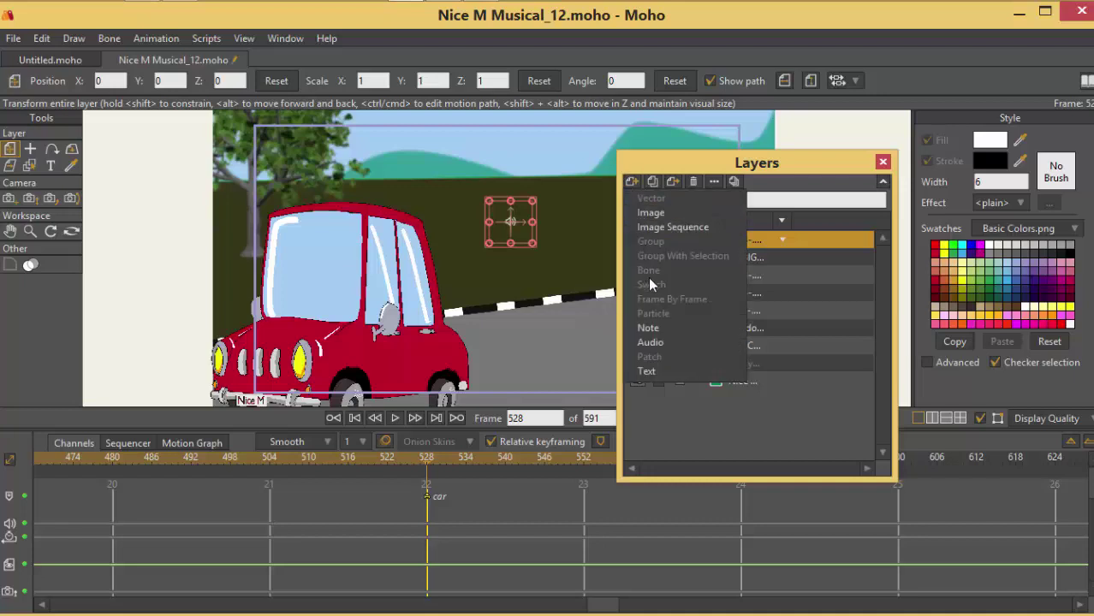
pyautogui.click(650, 343)
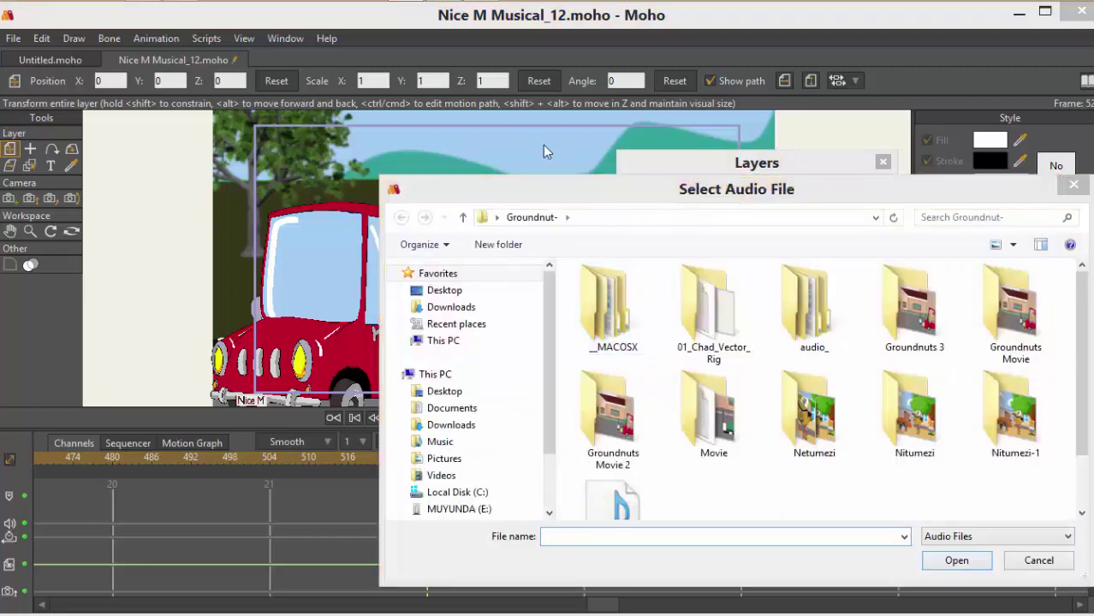
# Import car-start-drive-1 from the Groundnut folder as the audio layer.
pyautogui.moveTo(588, 196); pyautogui.dragTo(506, 152)
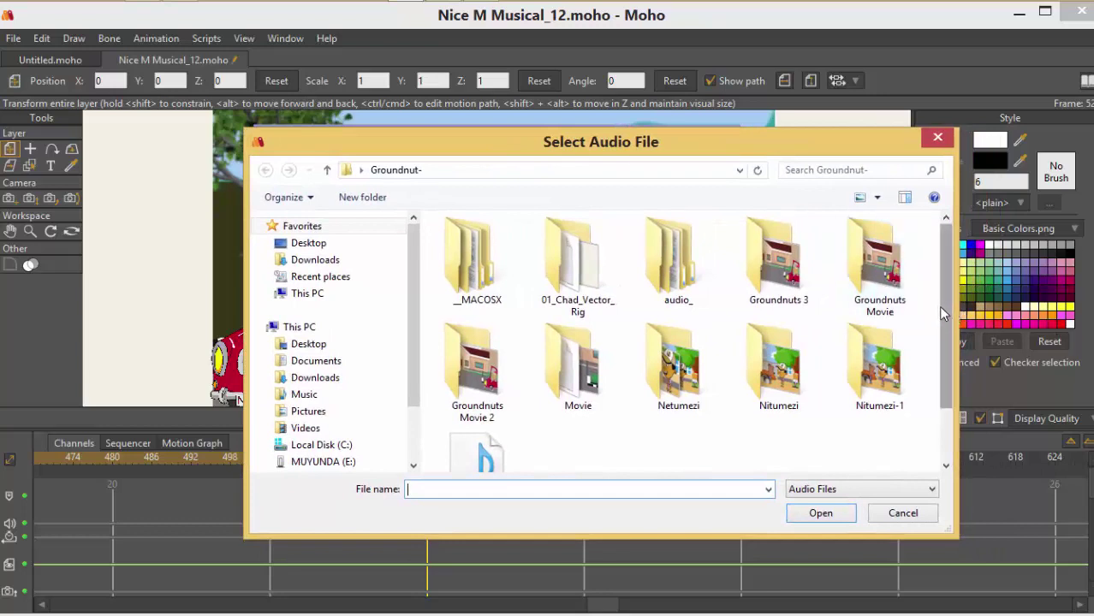
pyautogui.moveTo(946, 313); pyautogui.dragTo(945, 353)
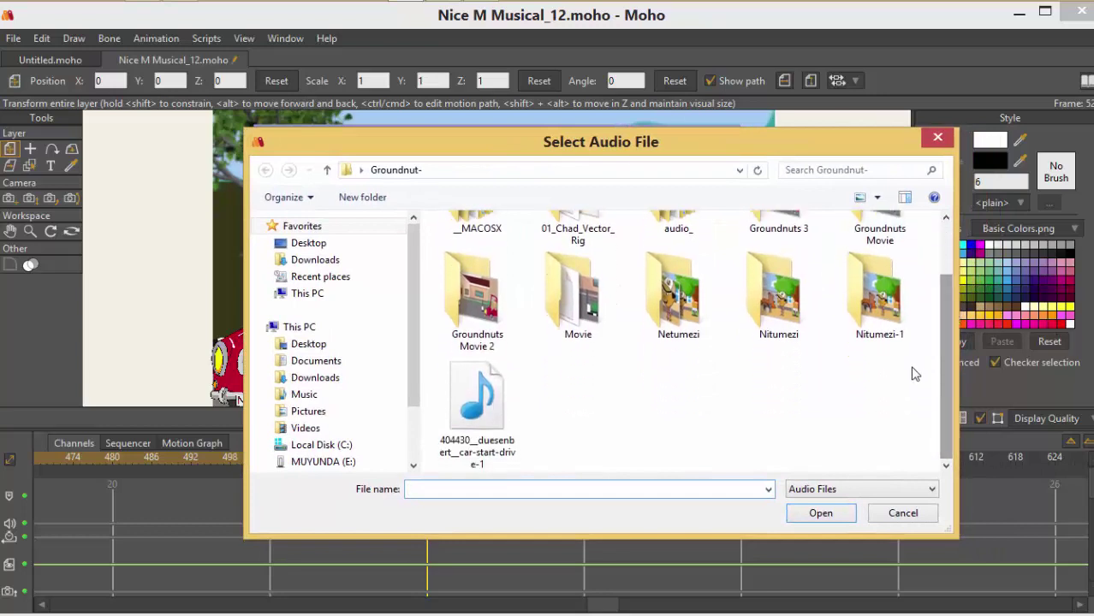
pyautogui.click(496, 416)
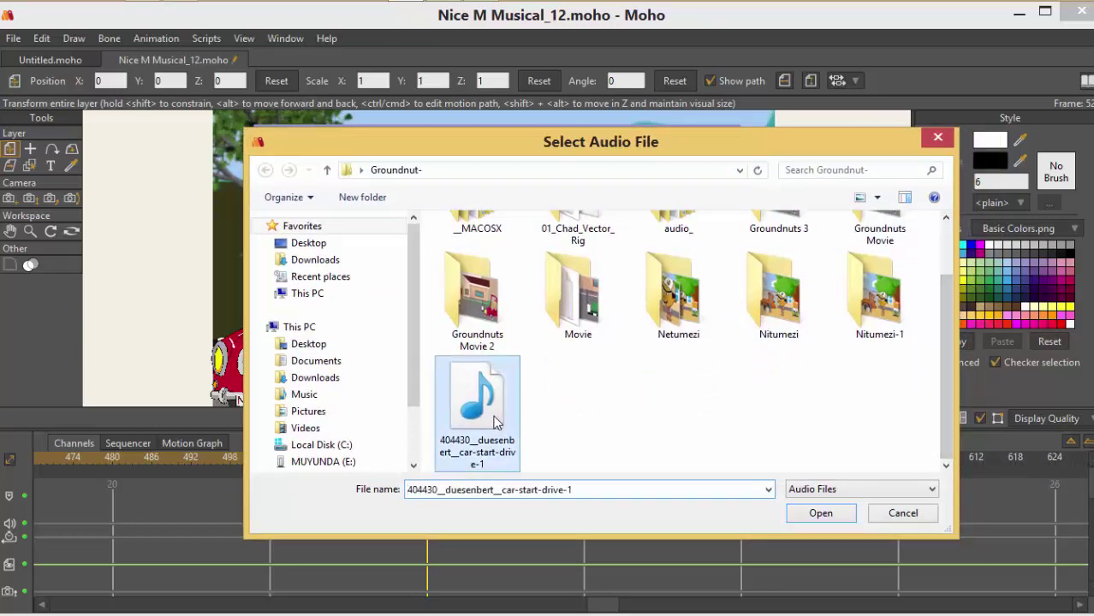
pyautogui.click(796, 517)
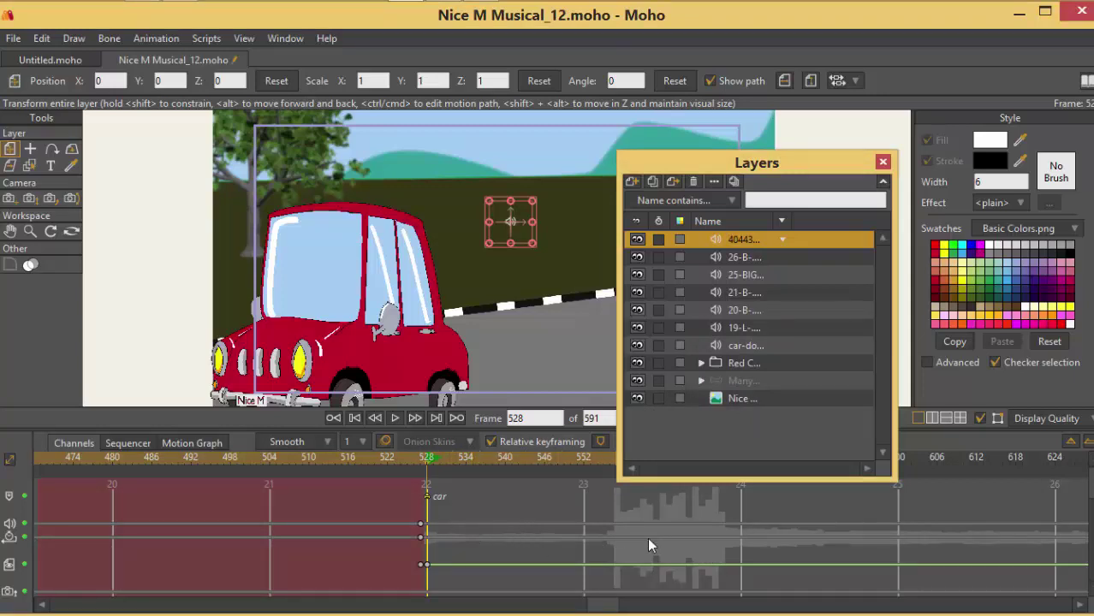
# Nudge the Layers panel up and left out of the timeline's way.
pyautogui.moveTo(709, 161); pyautogui.dragTo(701, 122)
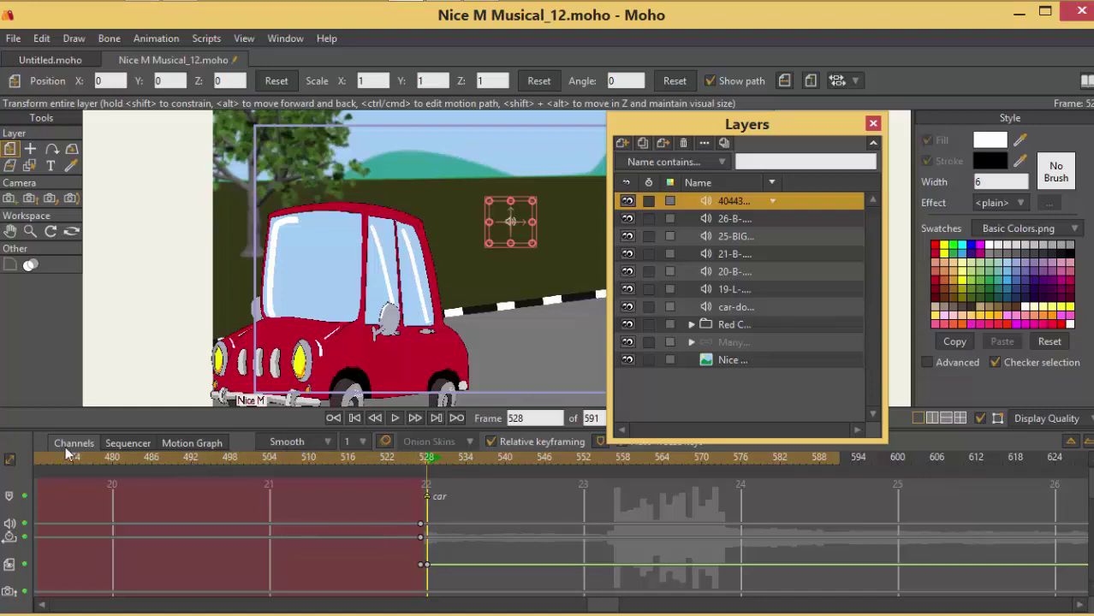
# In the Sequencer, slide the car-start-drive-1.wav clip to start around frame 499.
pyautogui.click(118, 445)
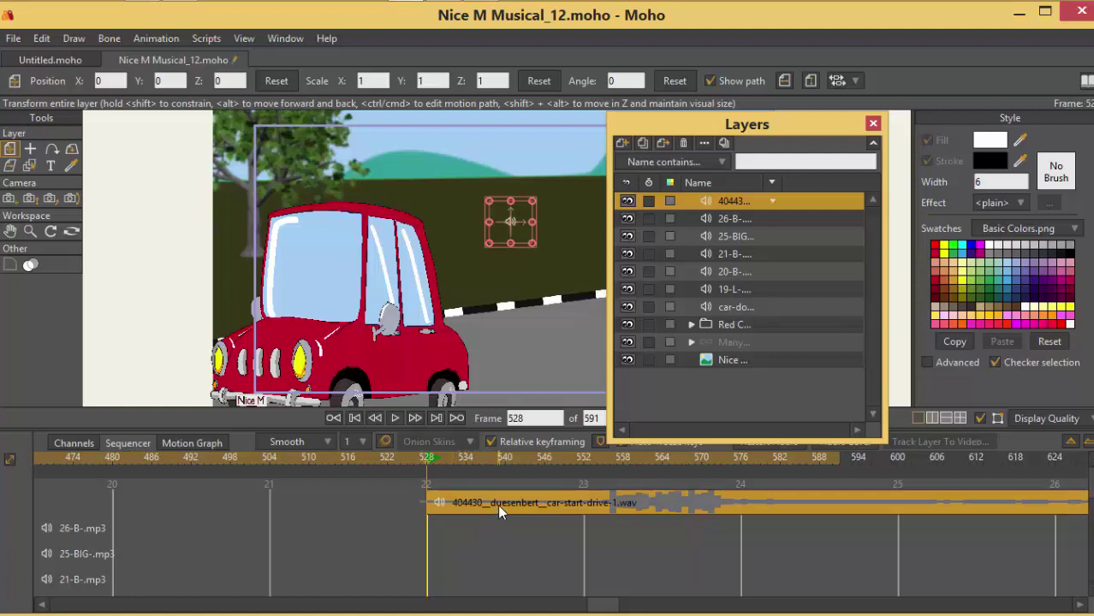
pyautogui.moveTo(509, 498); pyautogui.dragTo(328, 542)
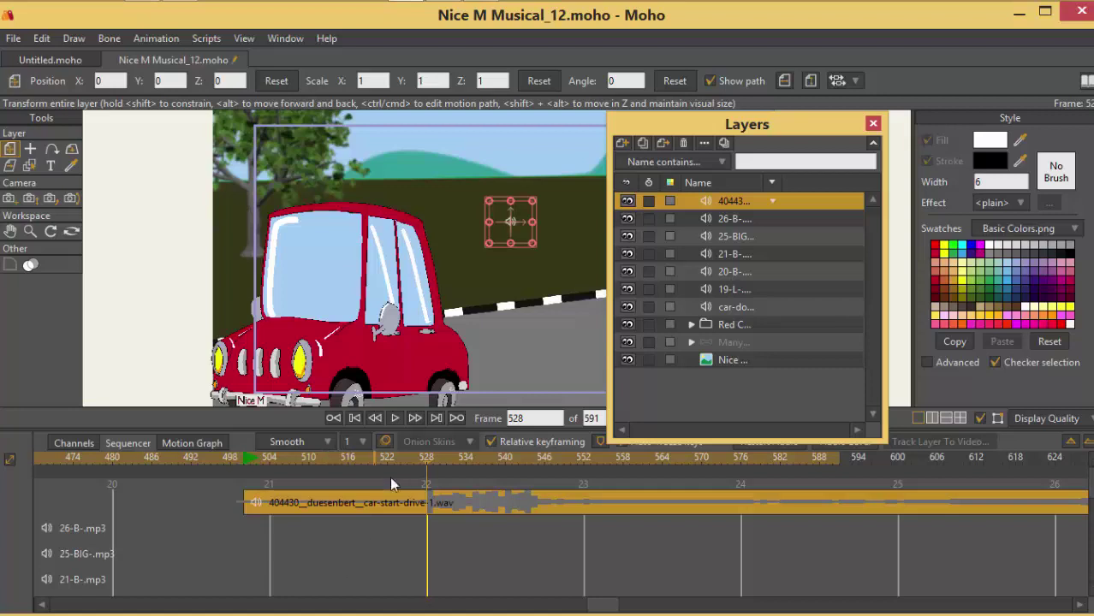
# Play the scene to check the car-start sound against the car shot.
pyautogui.click(393, 418)
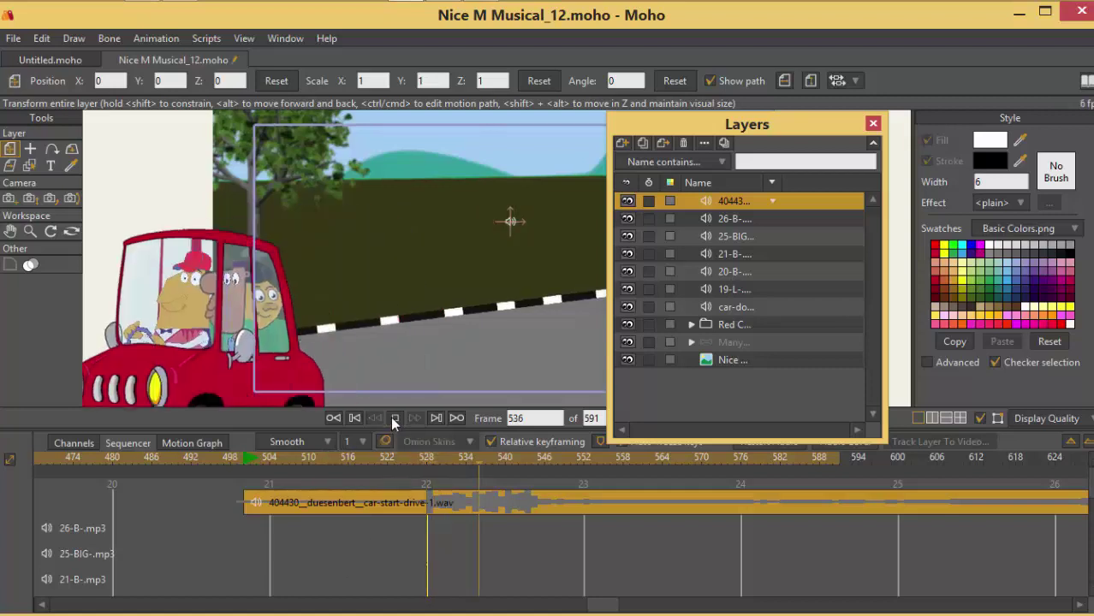